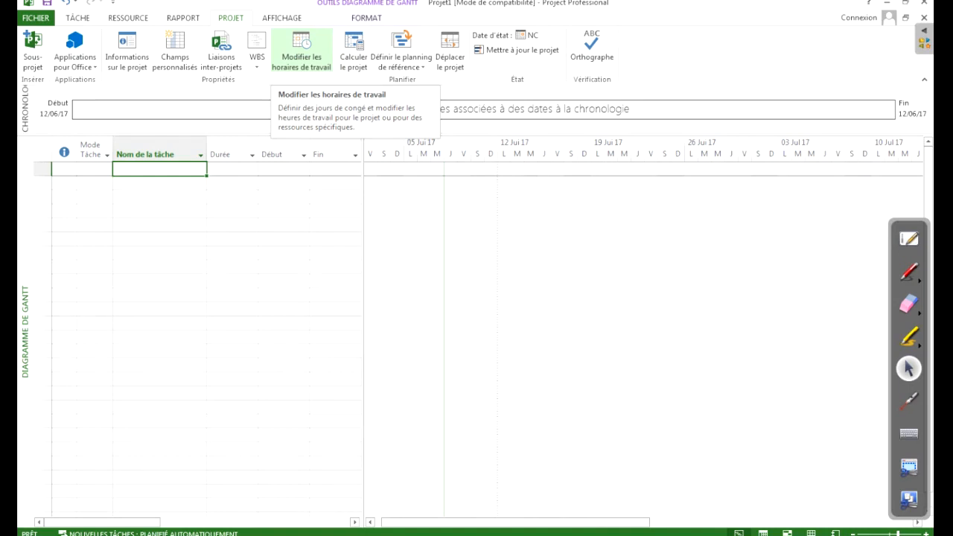
# Step: Open the working time settings and browse the Standard calendar between May and July 2017
pyautogui.click(154, 149)
pyautogui.click(159, 170)
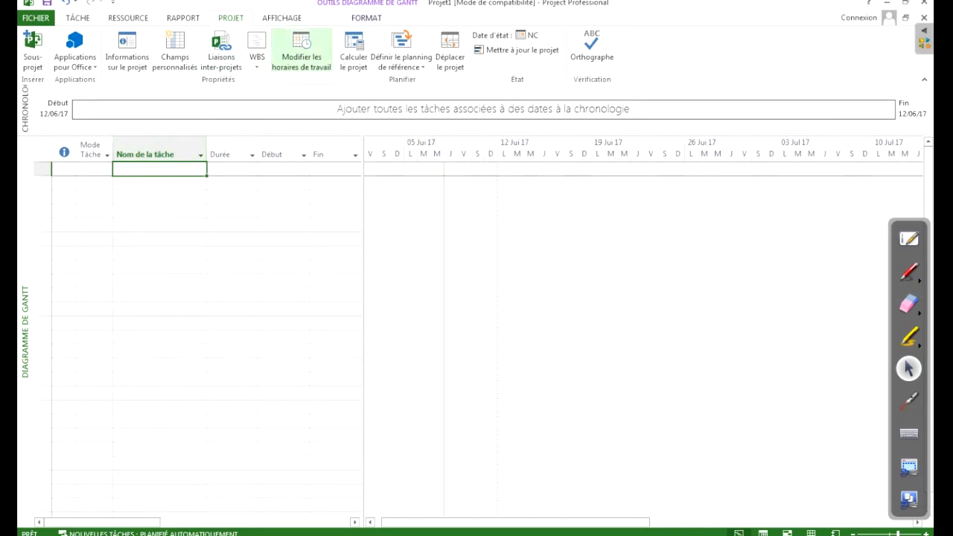
pyautogui.click(301, 50)
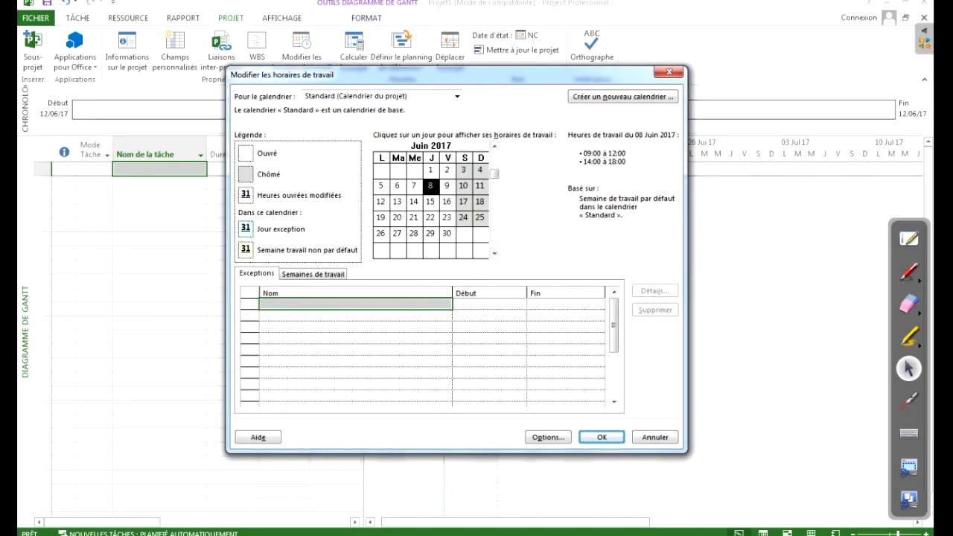
pyautogui.click(494, 253)
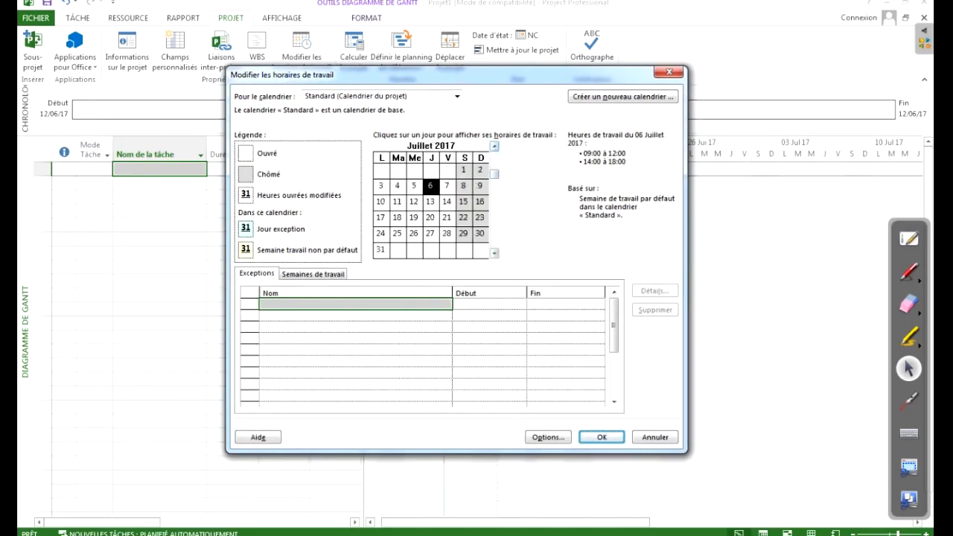
pyautogui.click(493, 146)
pyautogui.click(494, 146)
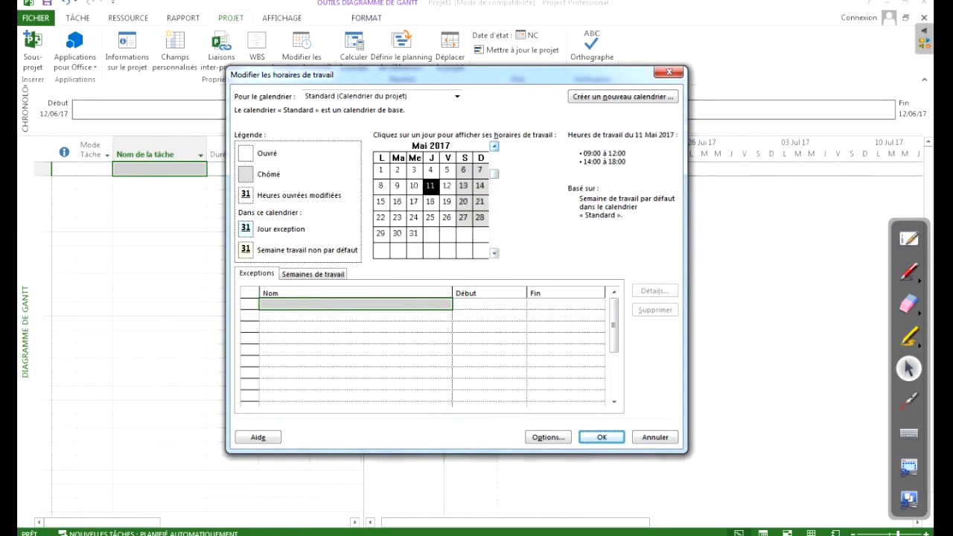
pyautogui.click(494, 253)
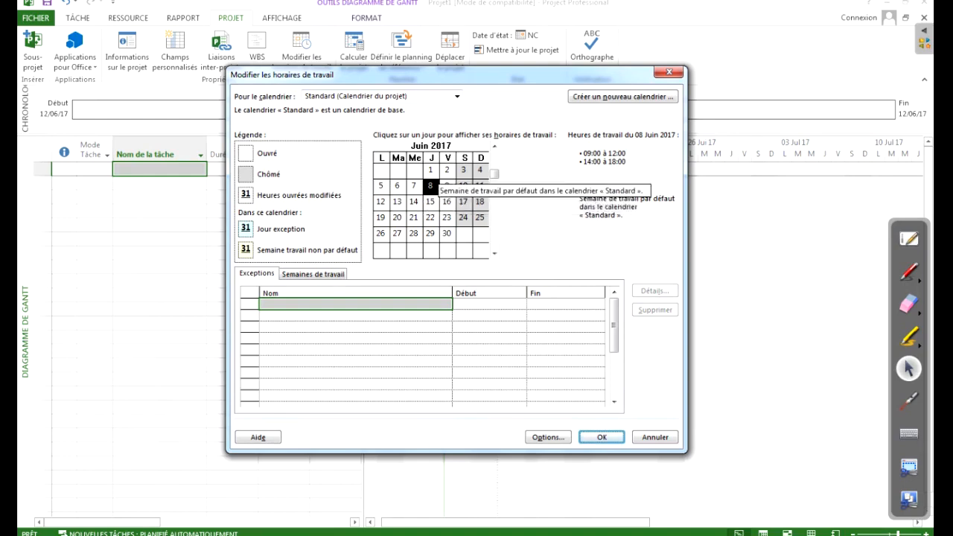
# Step: Add an exception named "Jour férié" on 14 June 2017 to the Standard calendar and close the working time settings
pyautogui.click(381, 201)
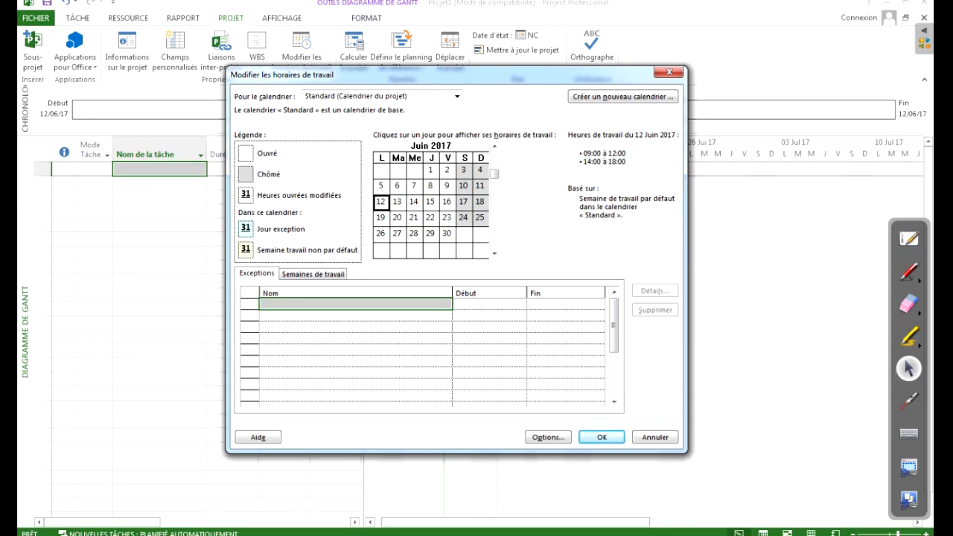
pyautogui.click(414, 203)
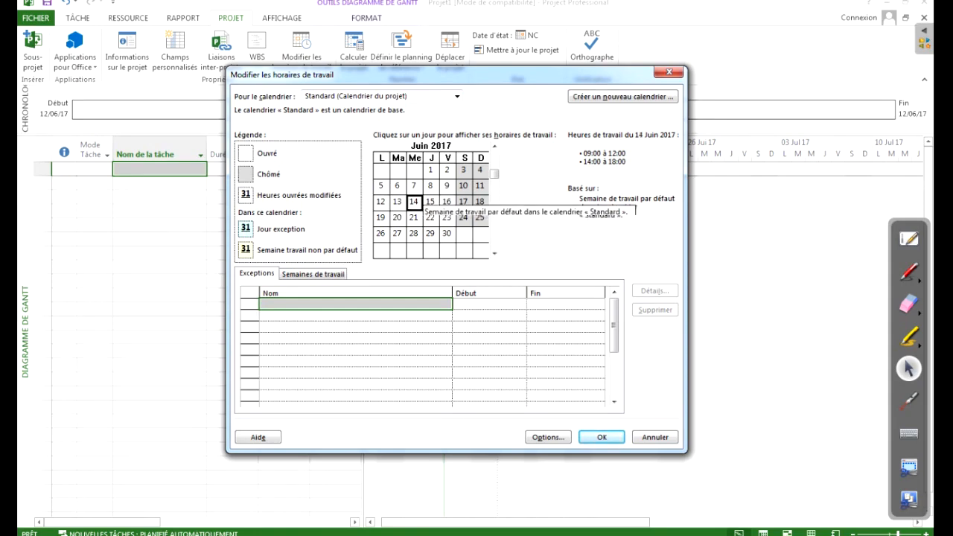
pyautogui.click(414, 203)
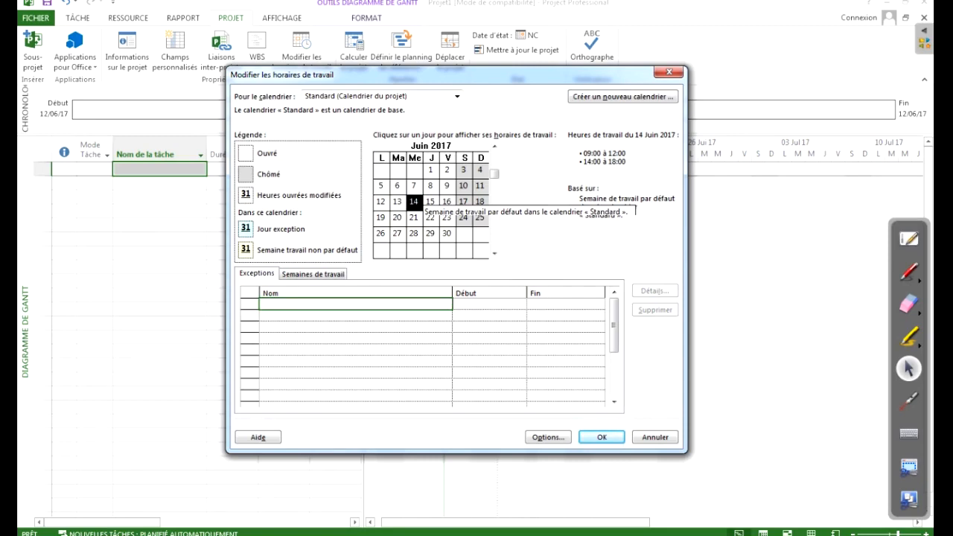
pyautogui.write('Jour férie')
pyautogui.press('Return')
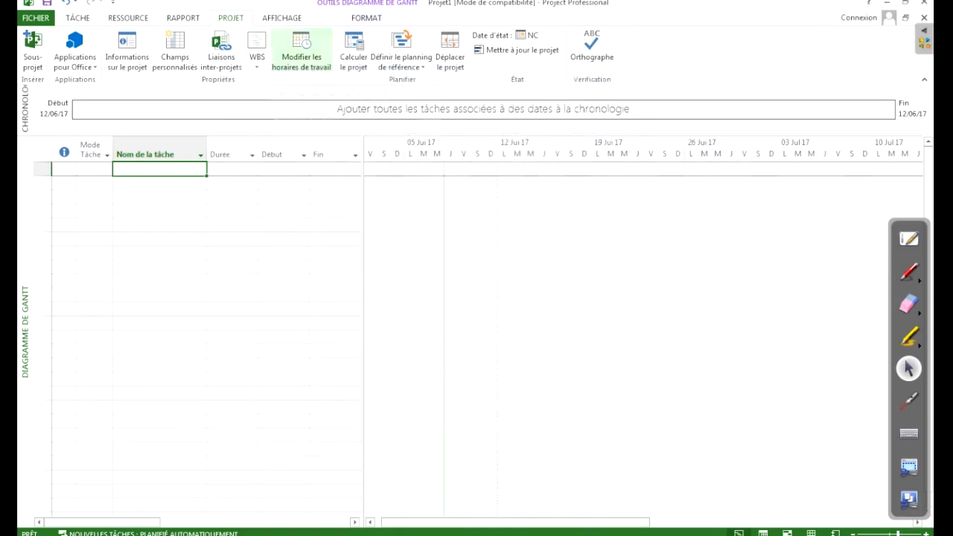
# Step: Reopen the working time settings, delete the 14 June 2017 exception and enter it again as "Jour Férié"
pyautogui.click(302, 51)
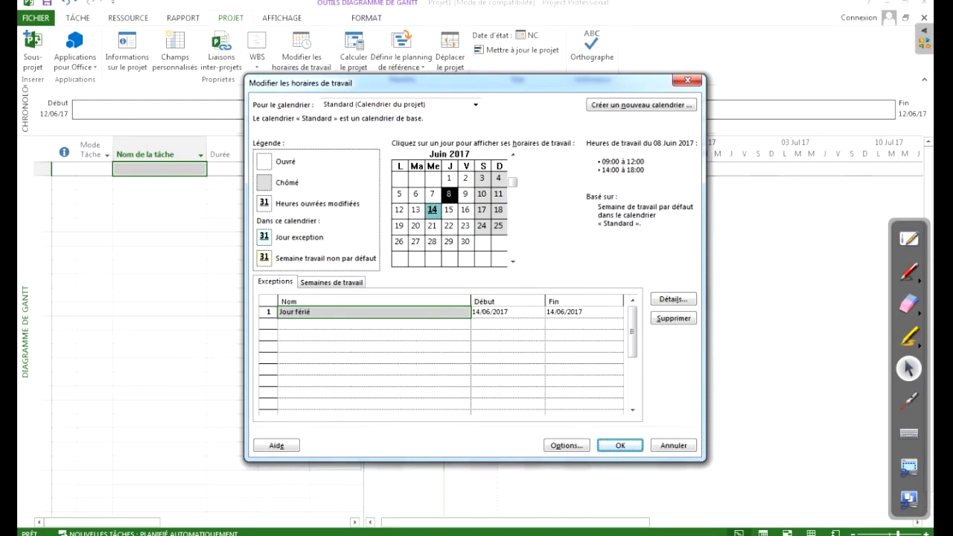
pyautogui.click(268, 312)
pyautogui.press('Delete')
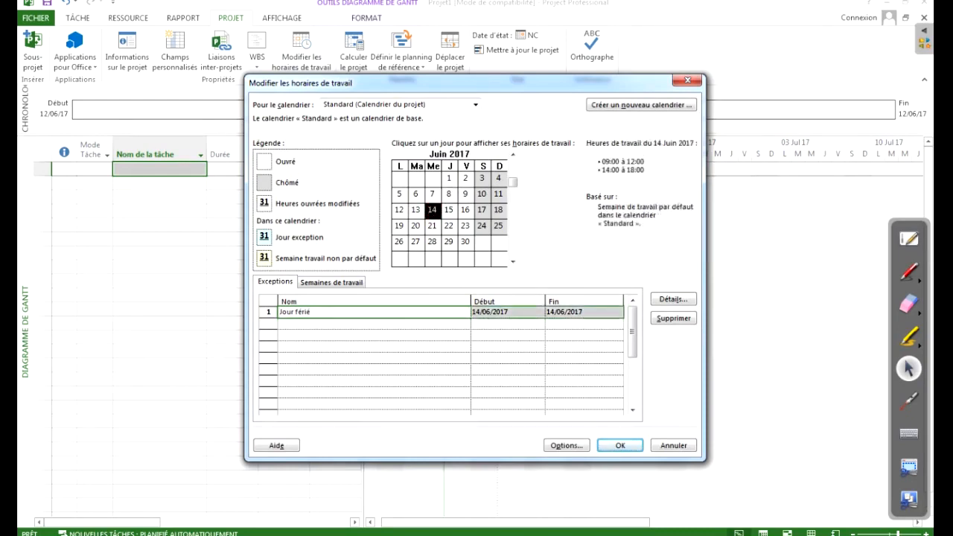
pyautogui.write('Jour Férie')
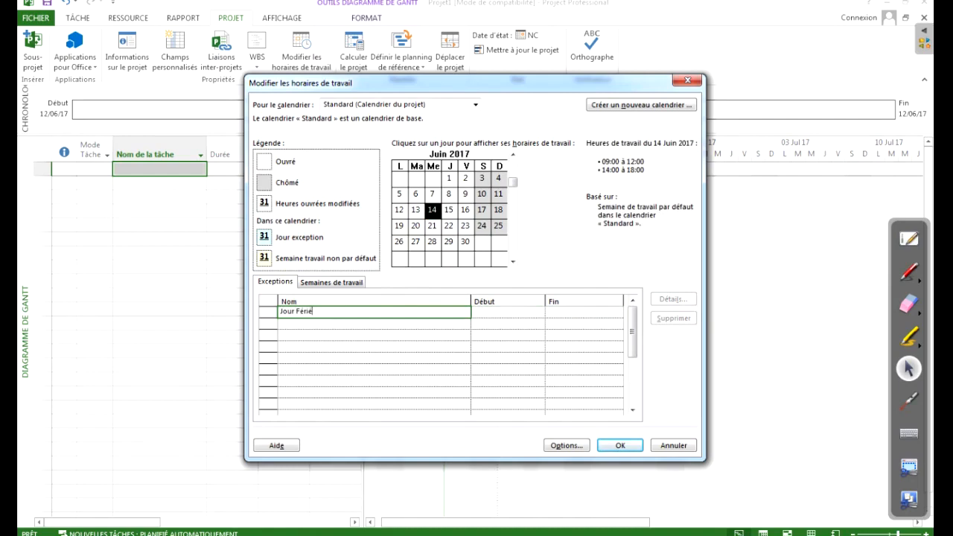
pyautogui.press('Return')
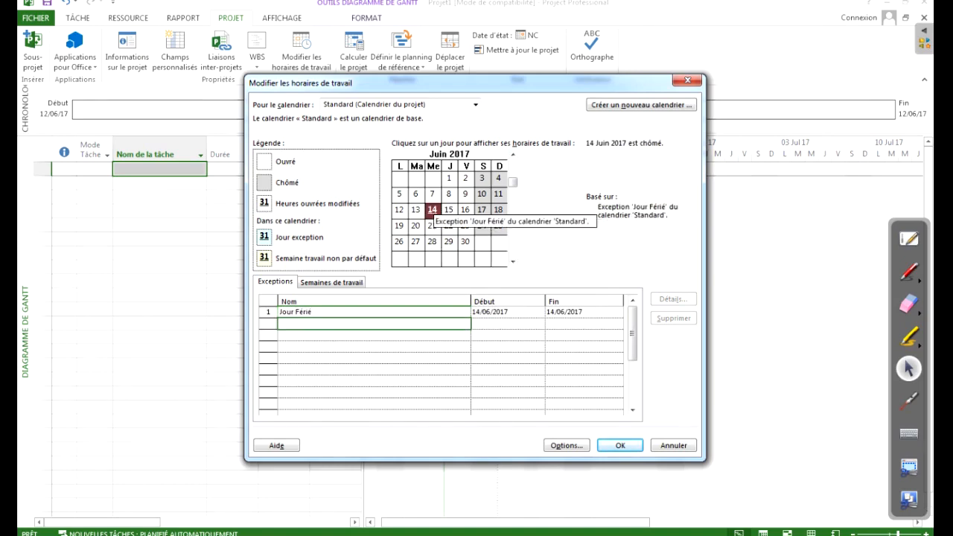
# Step: Add an exception named "Fermeture société" covering 26 to 30 June 2017 to the Standard calendar
pyautogui.click(449, 210)
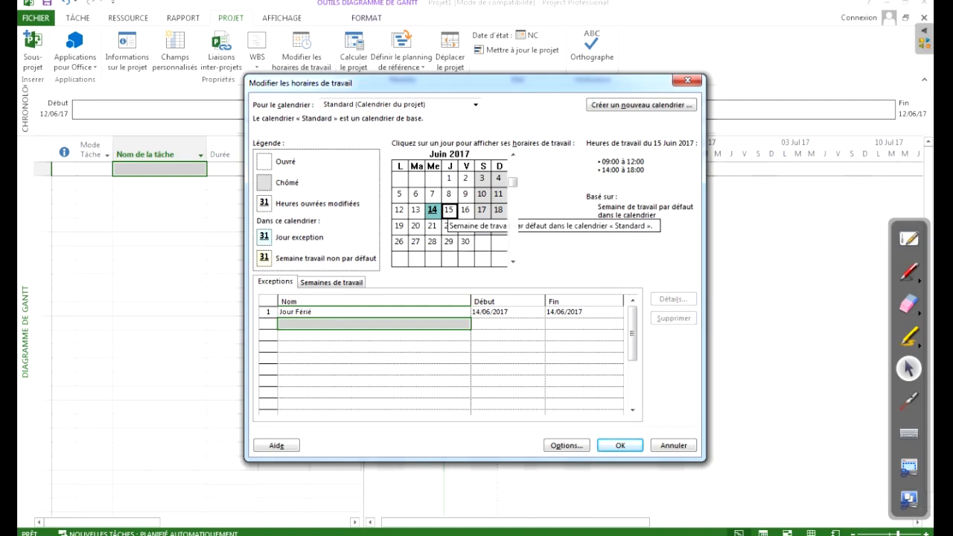
pyautogui.click(465, 226)
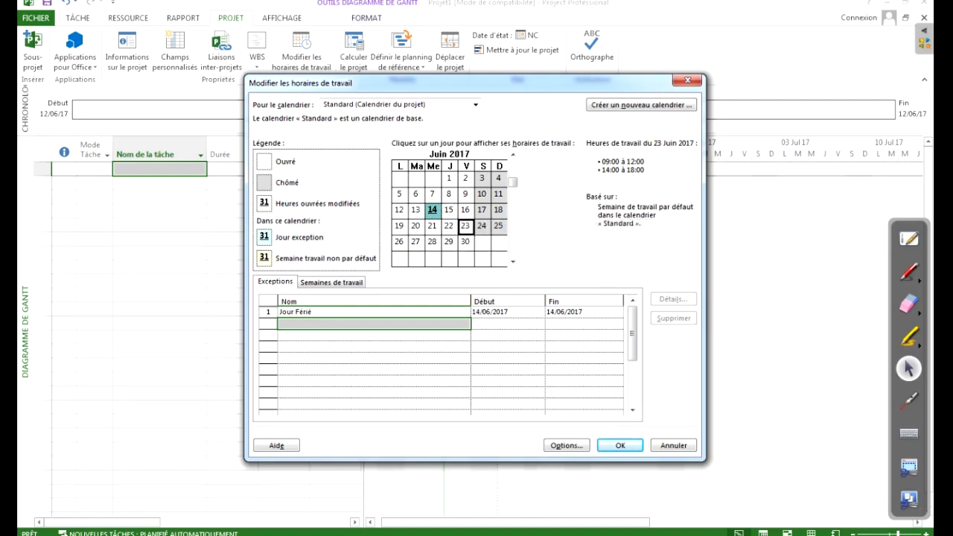
pyautogui.click(400, 243)
pyautogui.moveTo(400, 243); pyautogui.dragTo(465, 242)
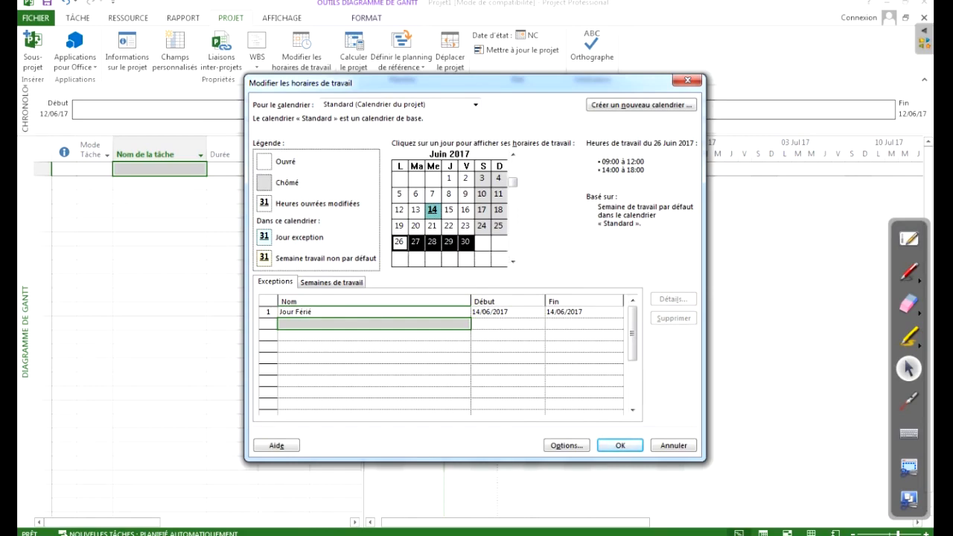
pyautogui.click(374, 324)
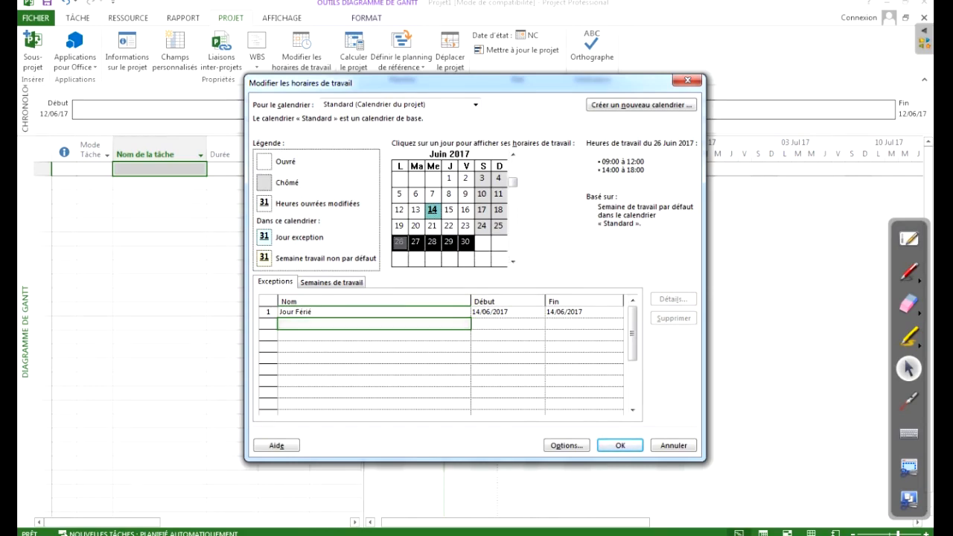
pyautogui.write('Fermeture société')
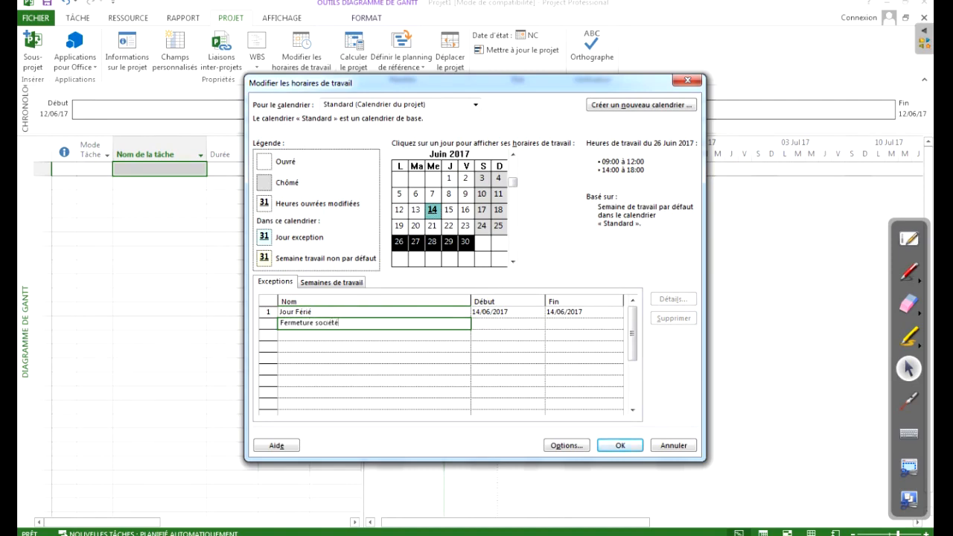
pyautogui.press('Return')
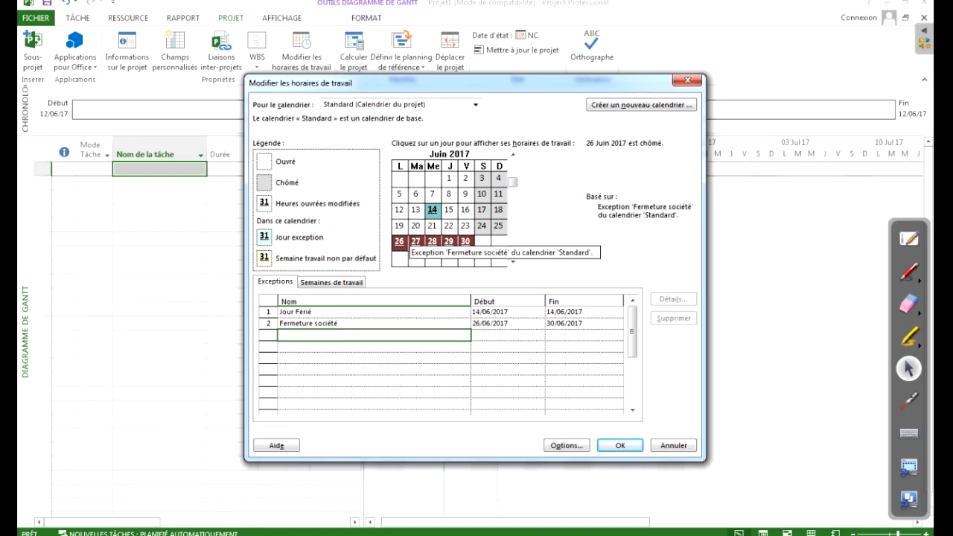
# Step: Add an exception named "Inventaire" on Saturday 24 June 2017 to the Standard calendar
pyautogui.click(465, 226)
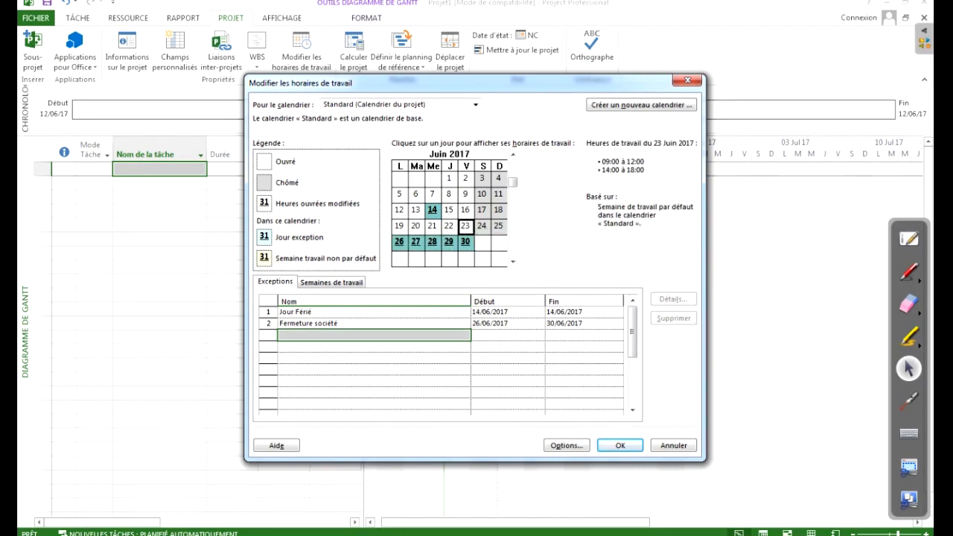
pyautogui.click(482, 226)
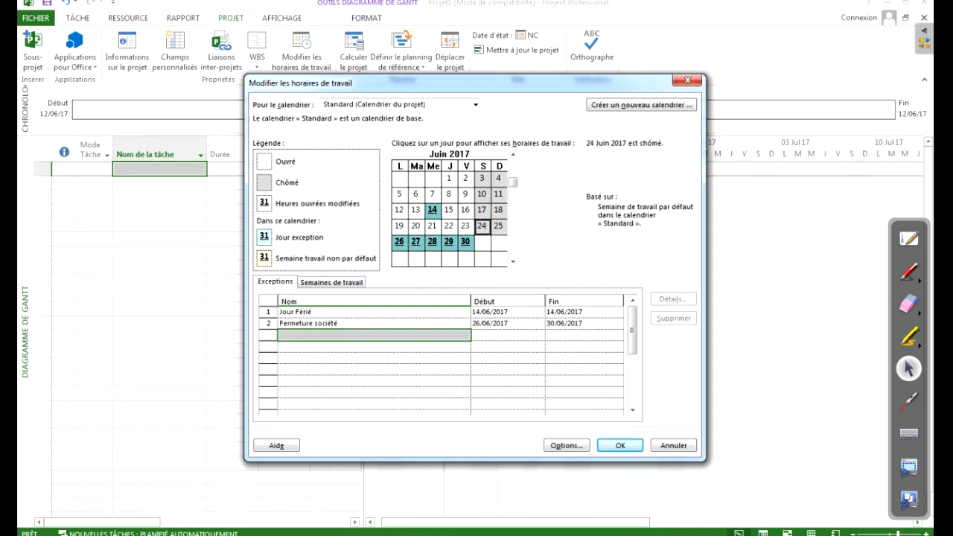
pyautogui.click(374, 335)
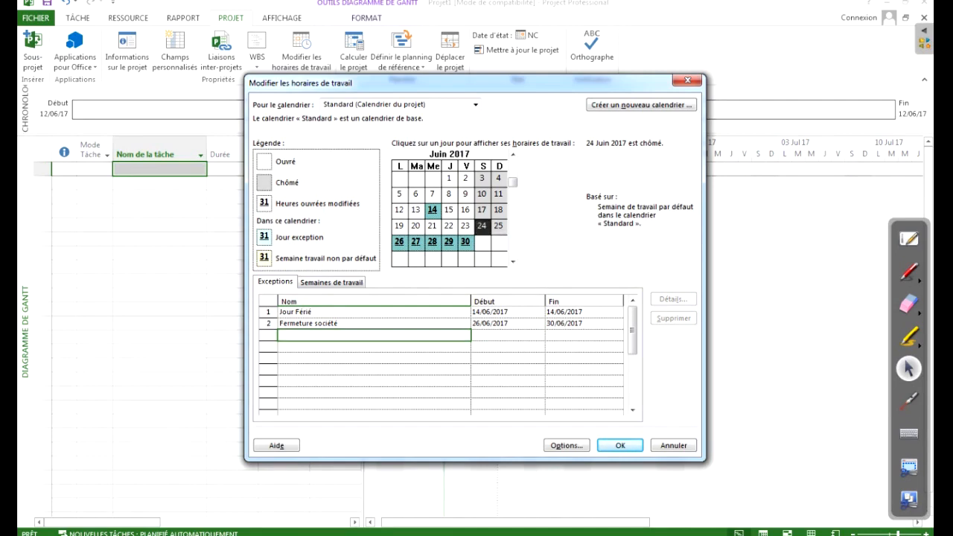
pyautogui.write('Inventaire')
pyautogui.press('Return')
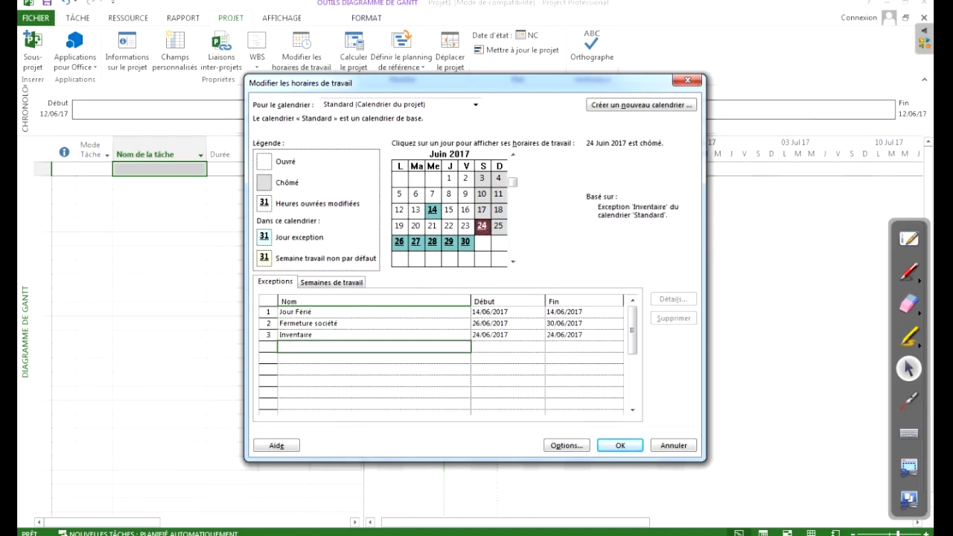
# Step: Compare the working status of Saturdays 17 and 24 June 2017 in the calendar
pyautogui.click(374, 336)
pyautogui.click(482, 210)
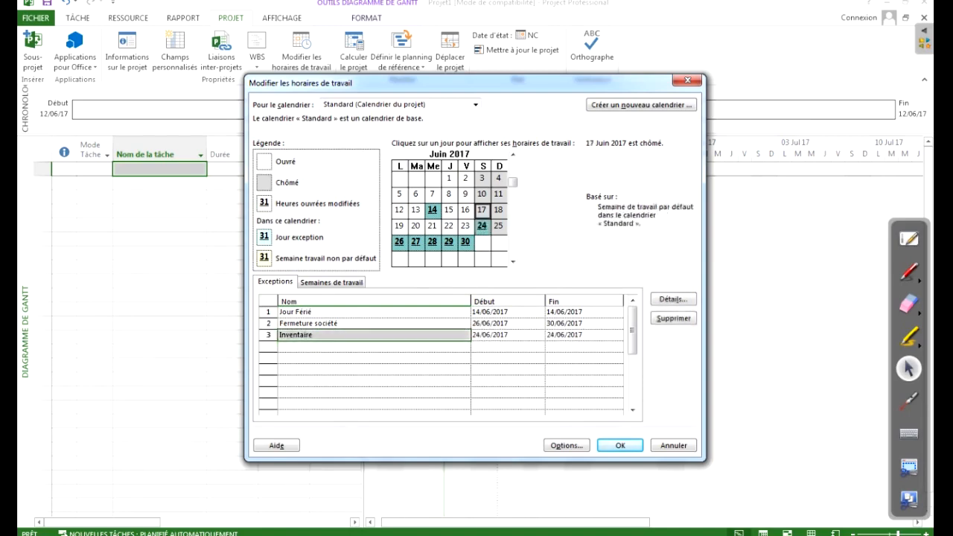
pyautogui.click(481, 226)
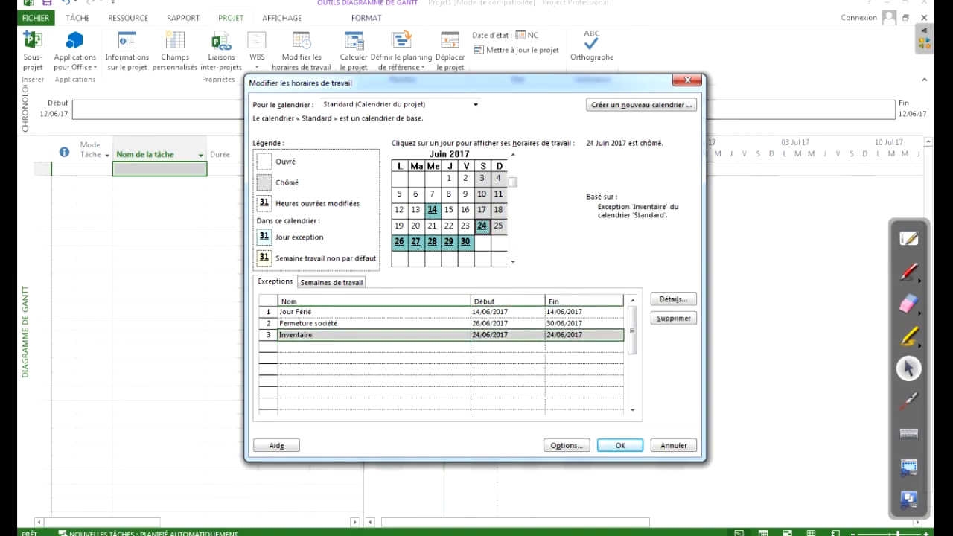
pyautogui.click(483, 227)
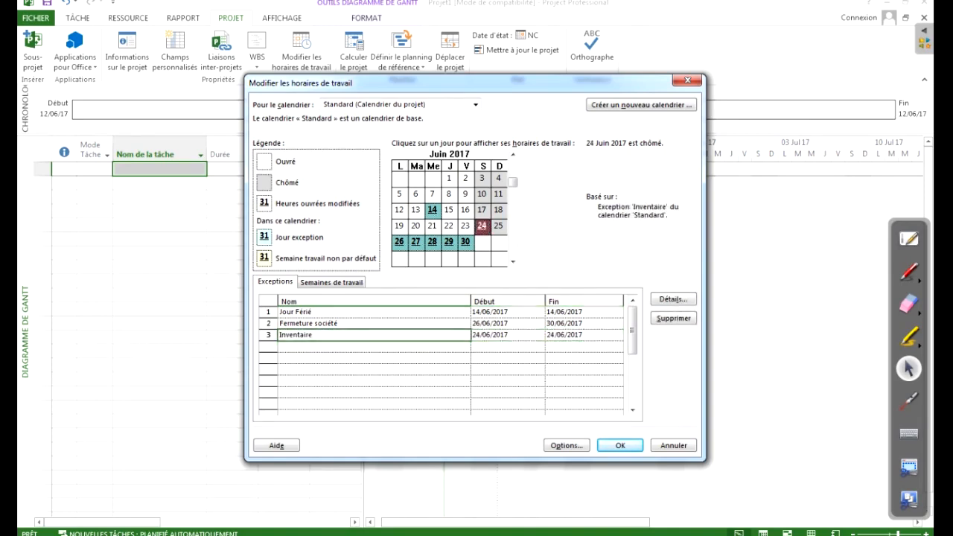
# Step: Switch the Inventaire exception's details to working times and delete the 14:00–18:00 period, keeping only 09:00–12:00
pyautogui.click(268, 335)
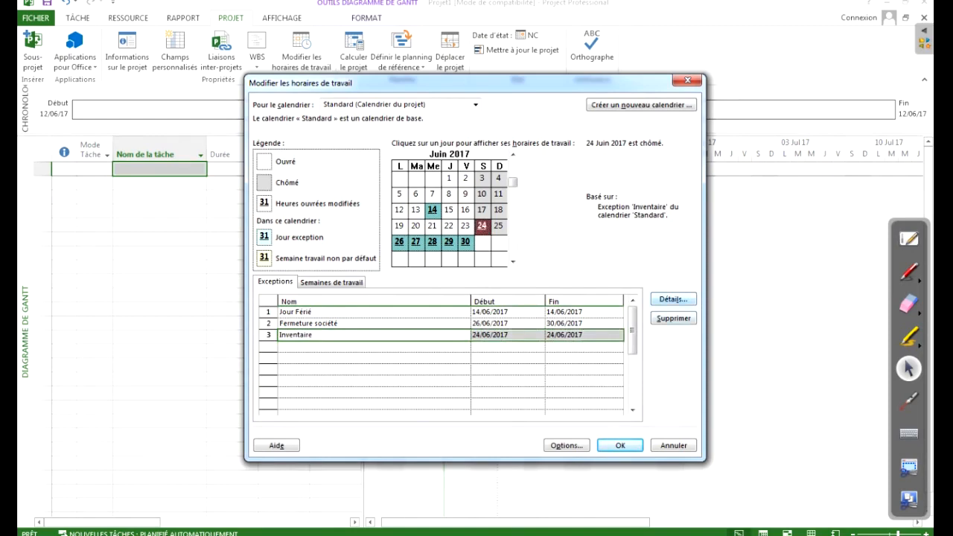
pyautogui.click(673, 299)
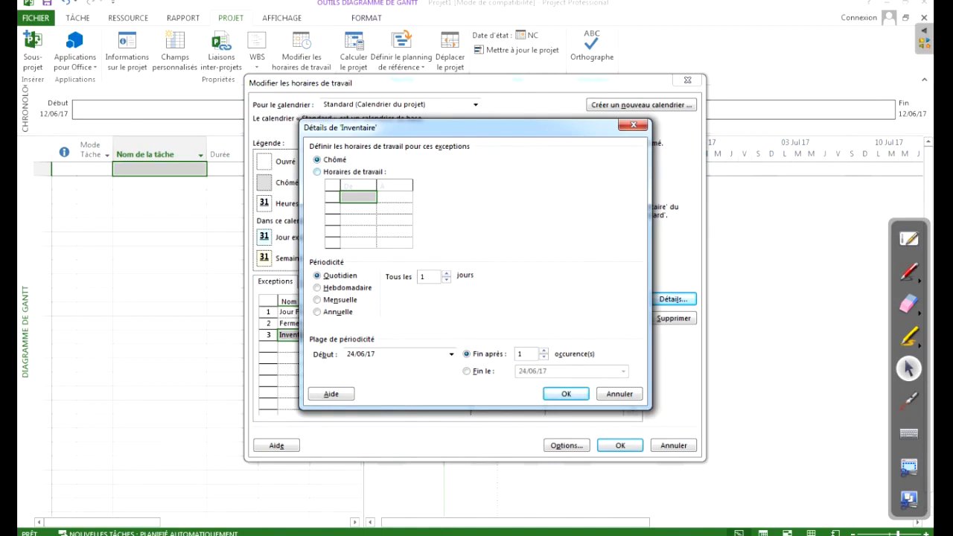
pyautogui.click(318, 172)
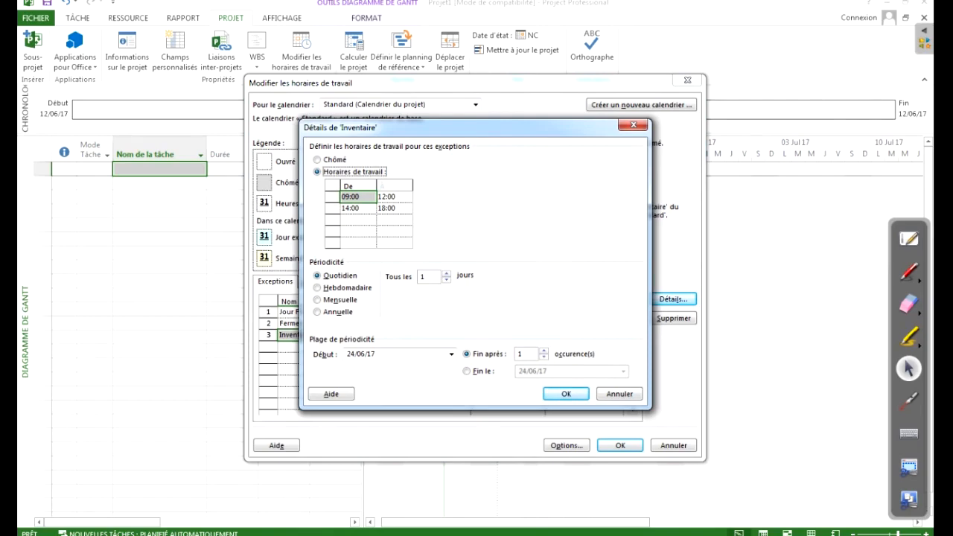
pyautogui.click(394, 208)
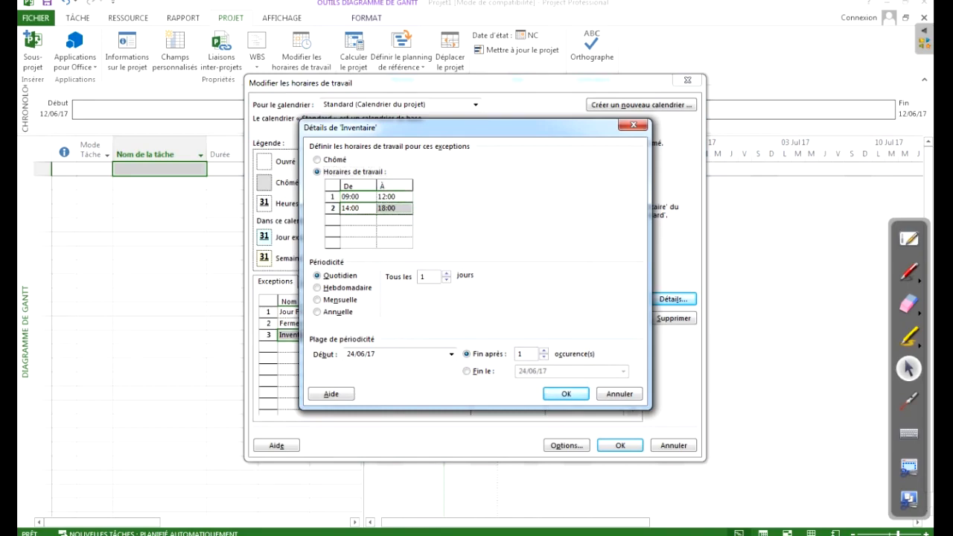
pyautogui.press('Delete')
pyautogui.click(394, 220)
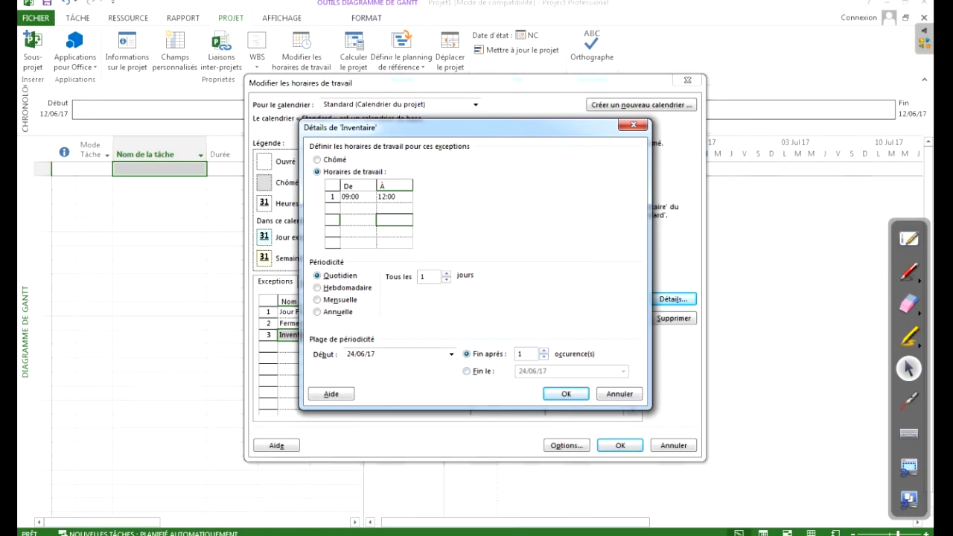
# Step: Set the Inventaire recurrence range to end after 1 occurrence, apply the exception details and check 23 June's hours
pyautogui.click(468, 371)
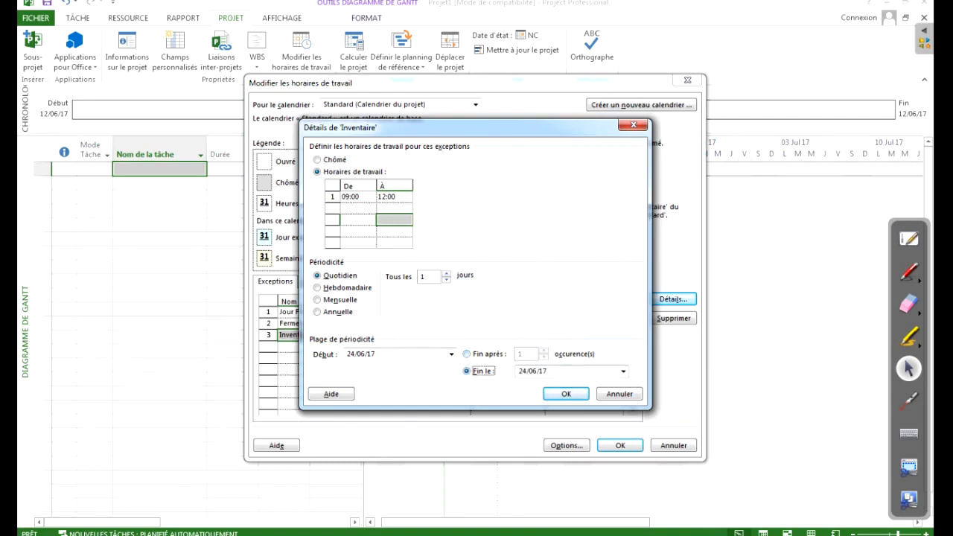
pyautogui.click(467, 355)
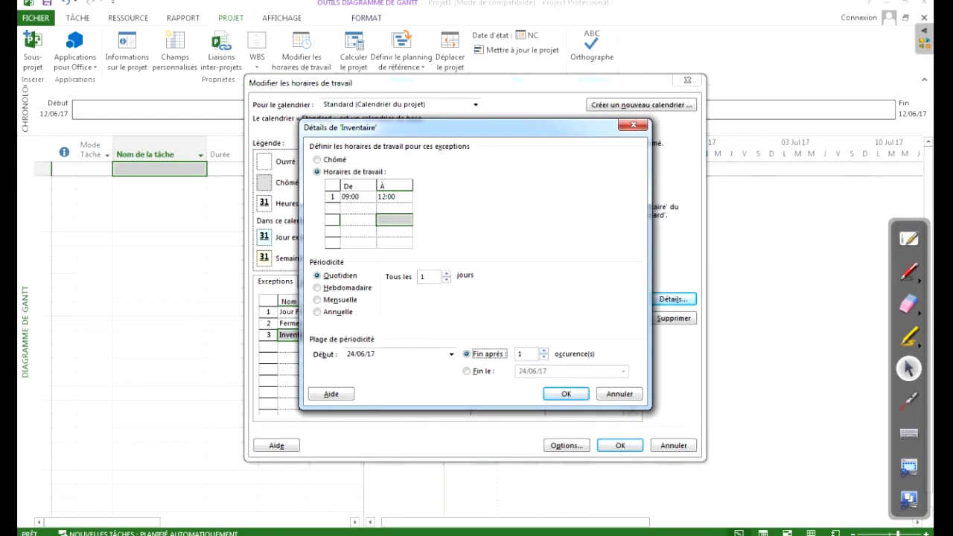
pyautogui.click(566, 394)
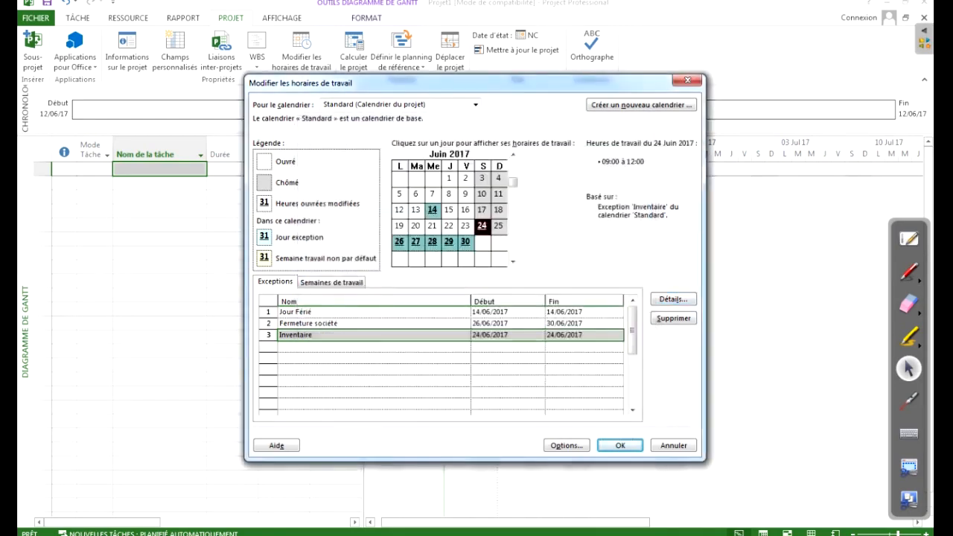
pyautogui.click(465, 225)
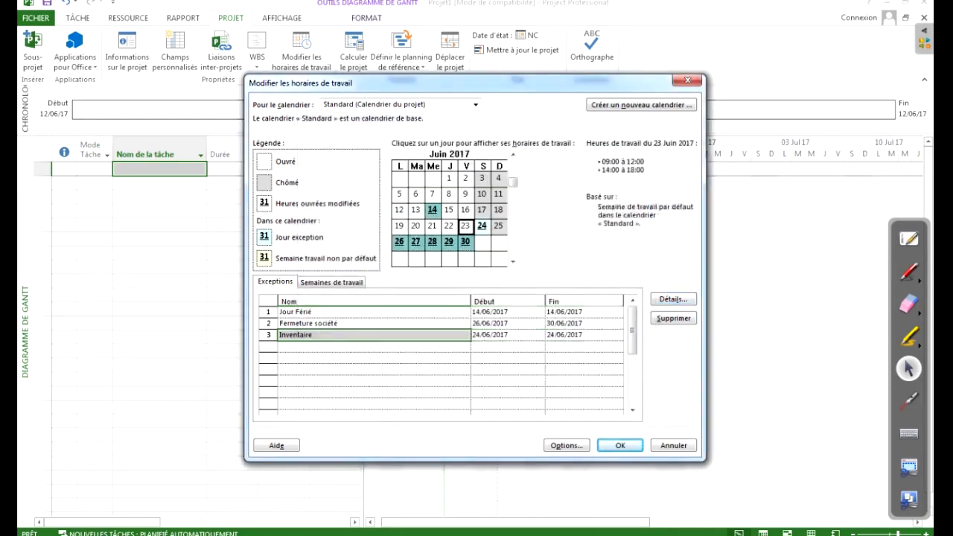